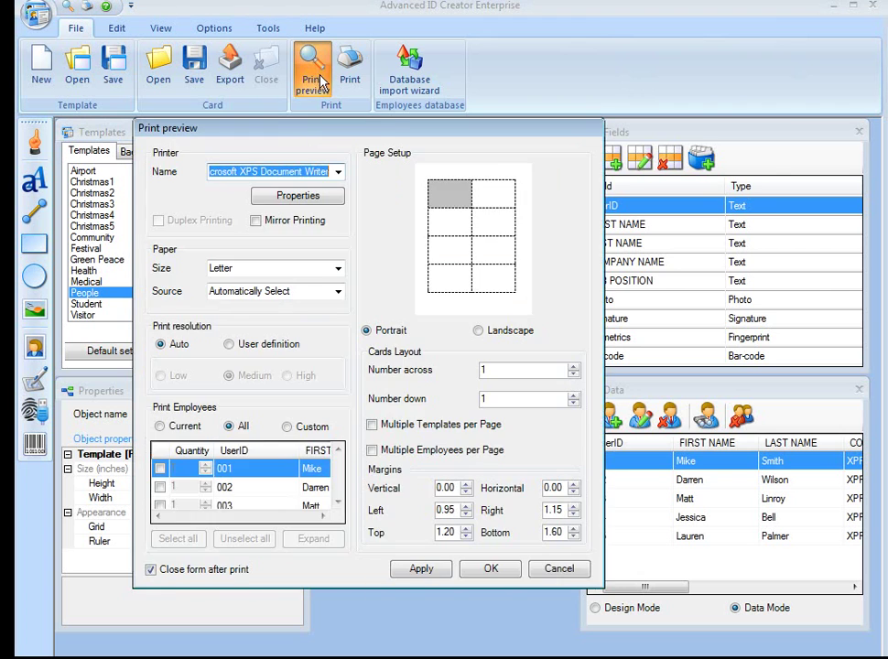
Step: Set the cards layout to 2 across and 3 down on the portrait page
left_click_drag(378, 124, 567, 34)
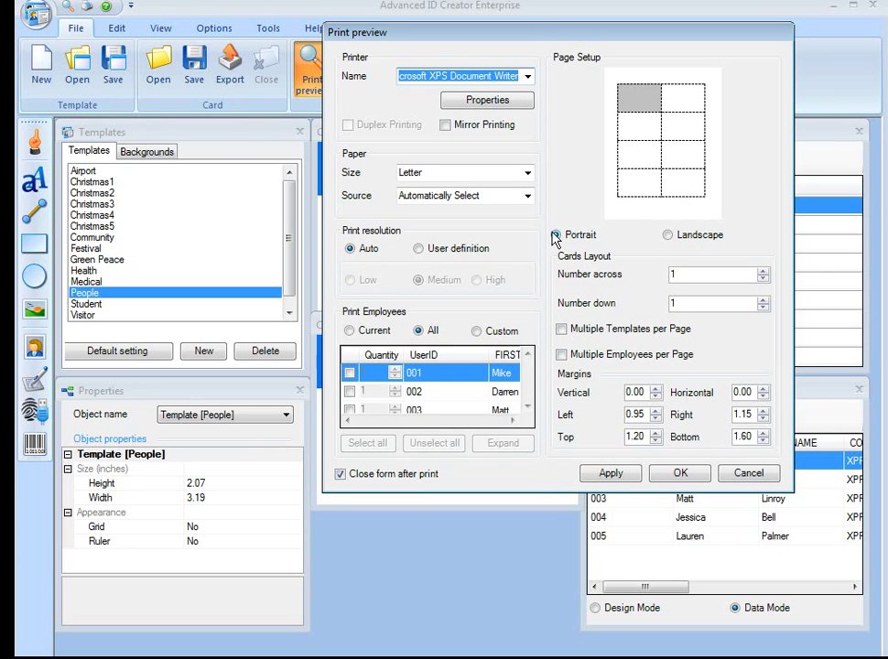
left_click(669, 235)
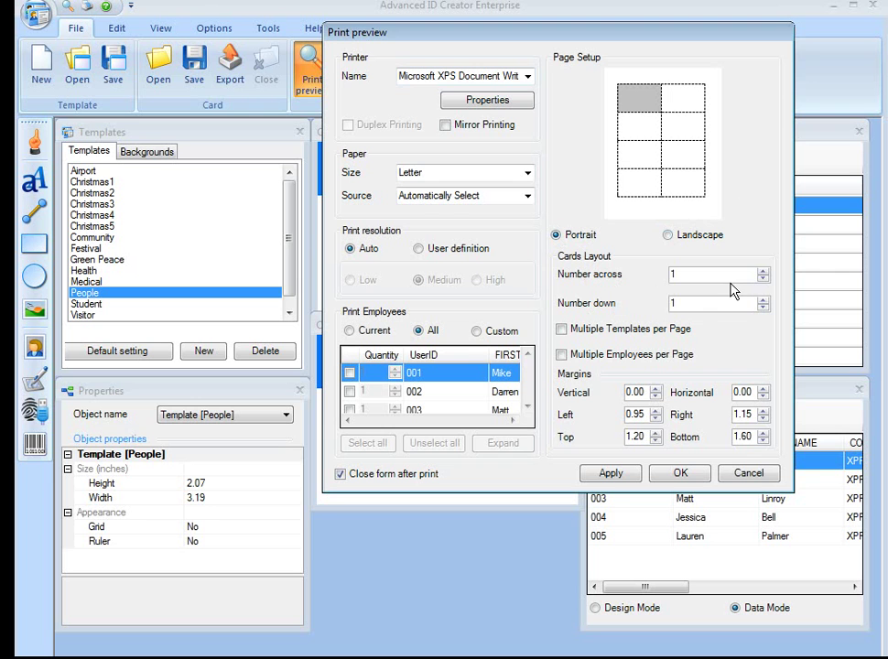
left_click(764, 273)
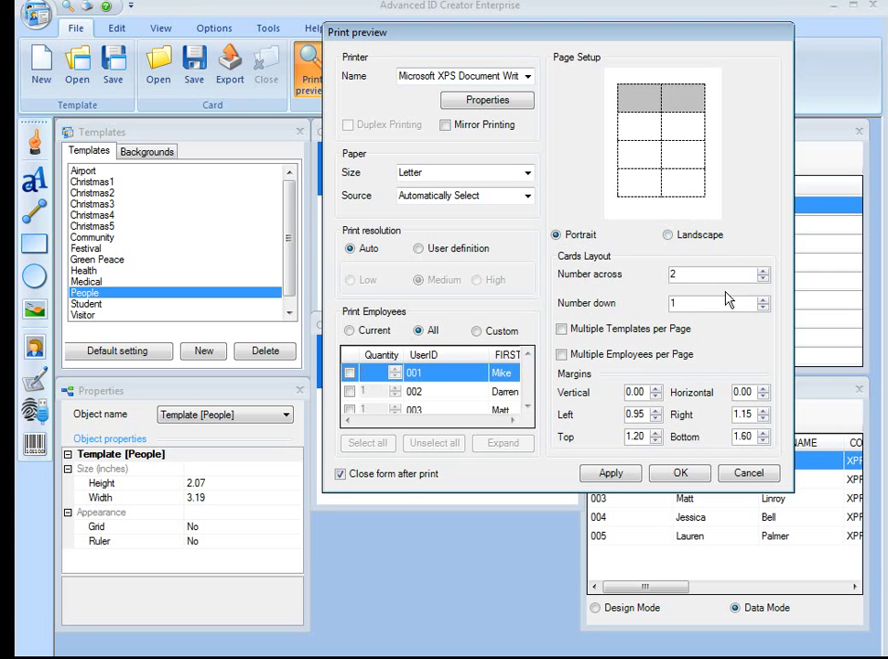
left_click(763, 299)
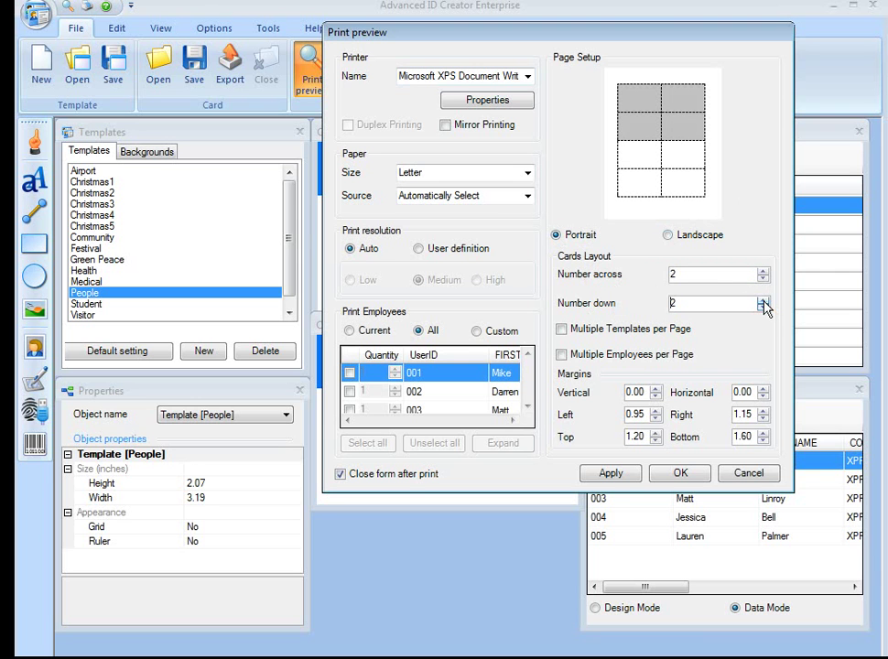
left_click(763, 300)
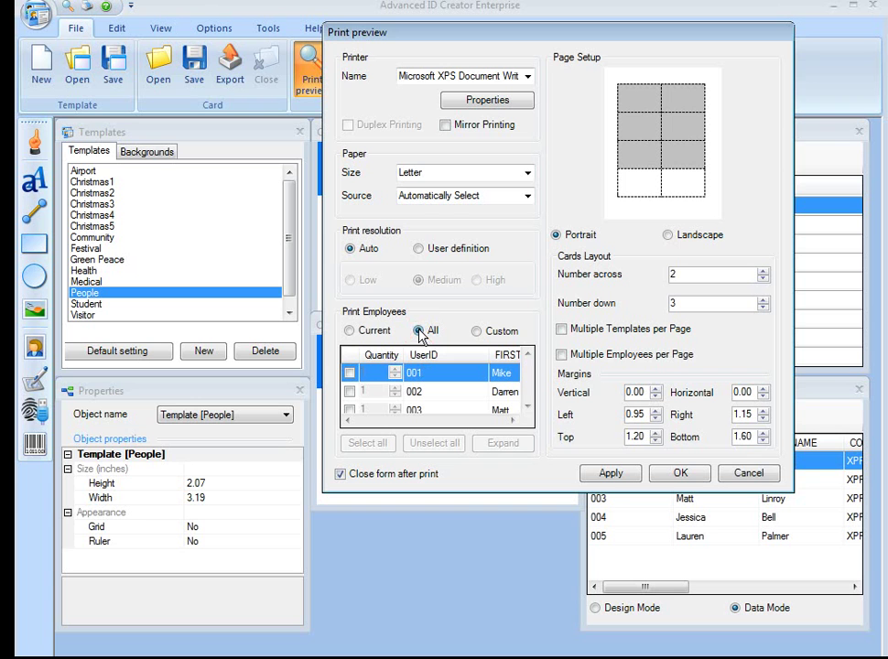
Step: Set employee printing to Custom, tick employees 001 to 003, and clear the whole selection
left_click(350, 331)
left_click(477, 332)
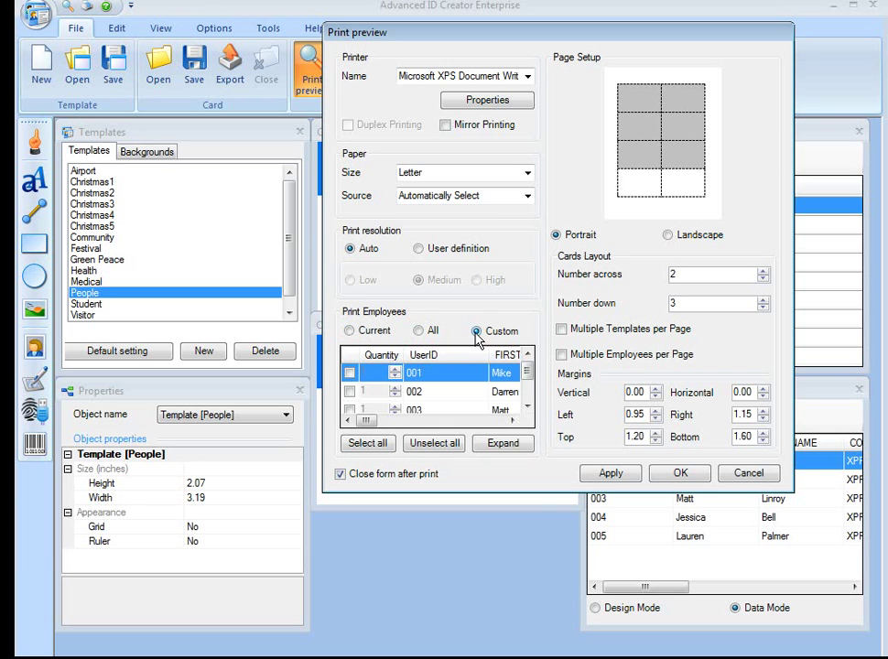
left_click(350, 374)
left_click(351, 409)
left_click(349, 392)
left_click(351, 370)
left_click(352, 392)
left_click(350, 411)
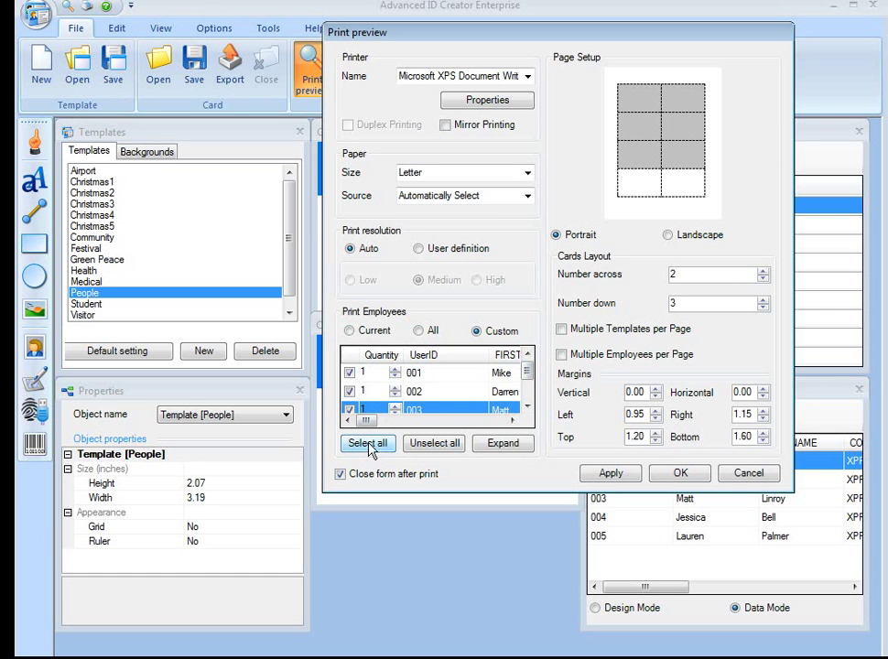
left_click(432, 449)
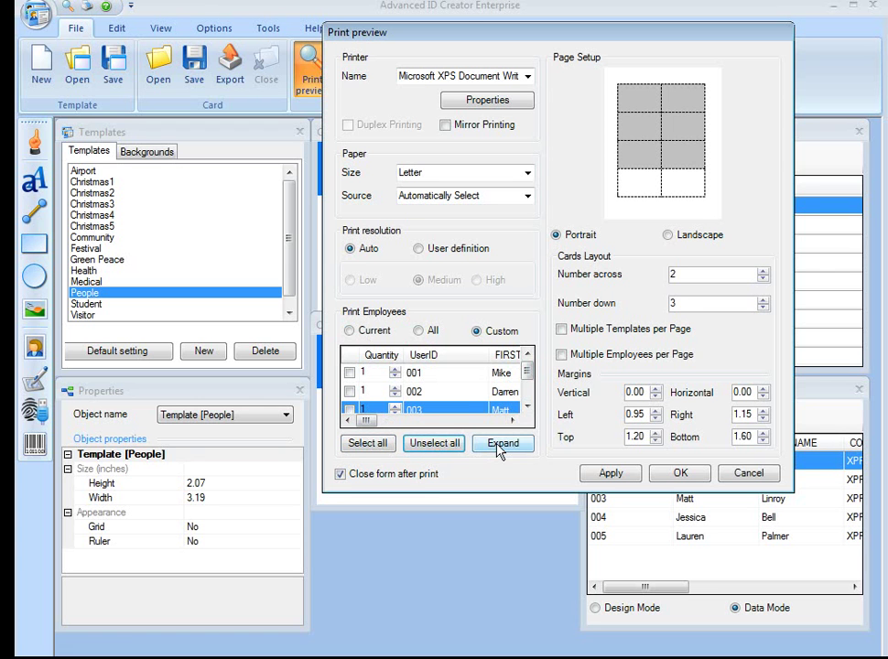
Step: Expand the employee list and sort it by UserID and by first name in descending order
left_click(502, 444)
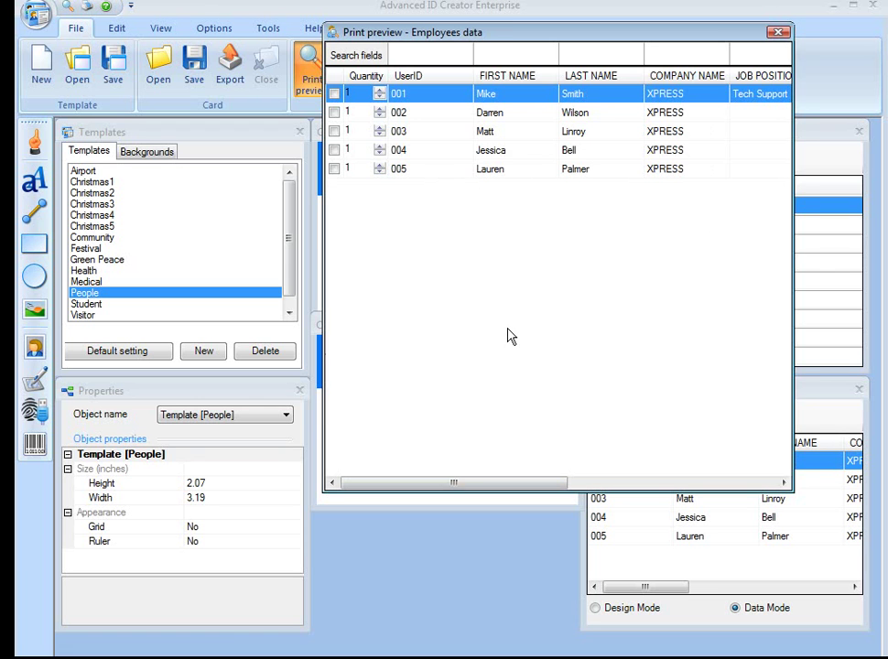
left_click_drag(511, 36, 525, 103)
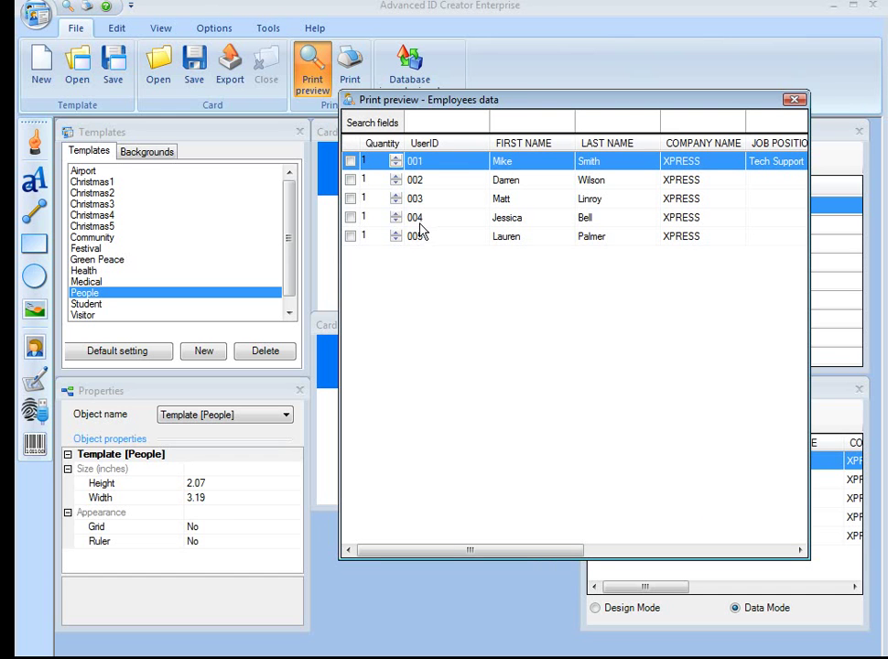
left_click_drag(499, 106, 464, 48)
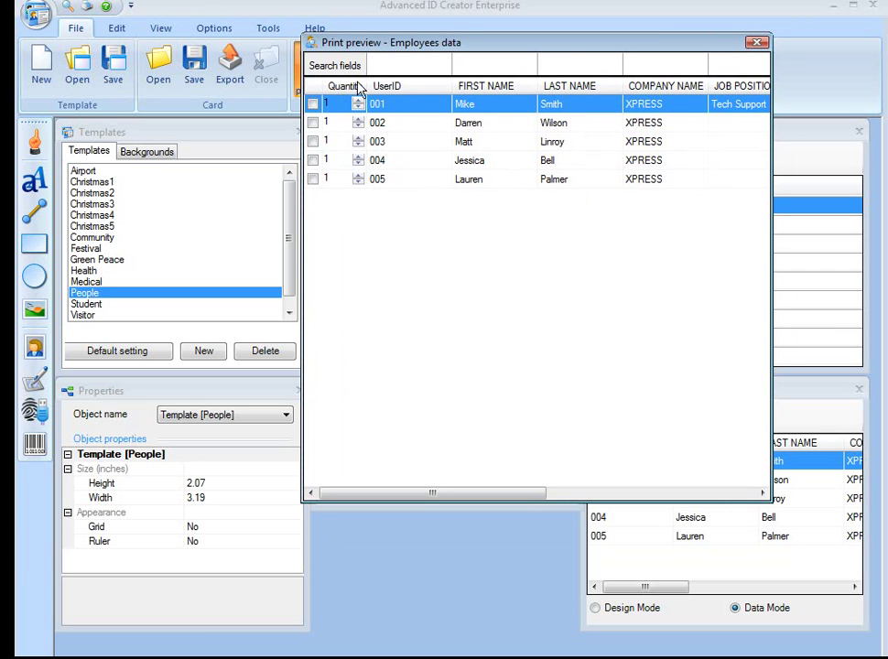
left_click(400, 88)
left_click(416, 86)
left_click(423, 86)
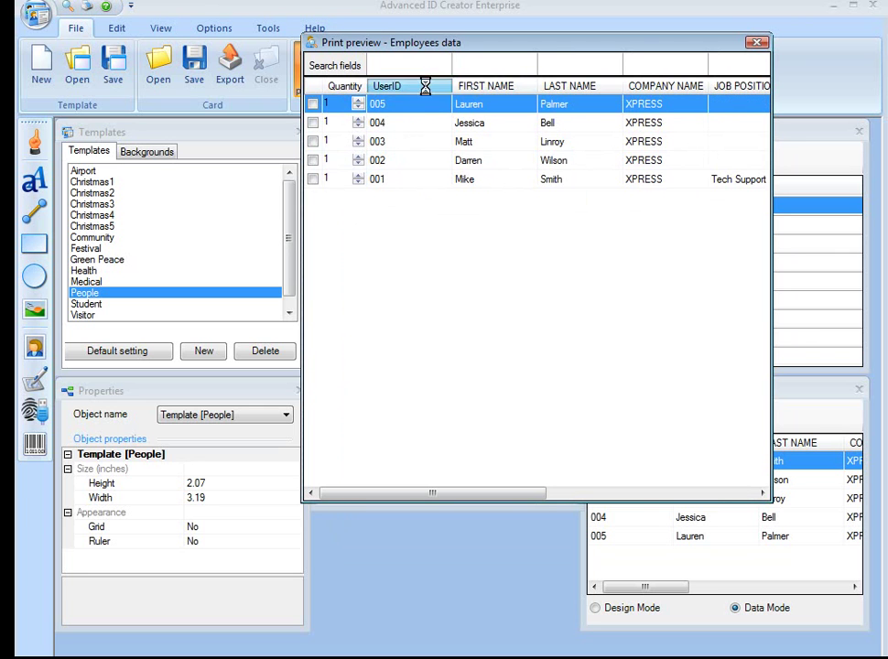
left_click(480, 87)
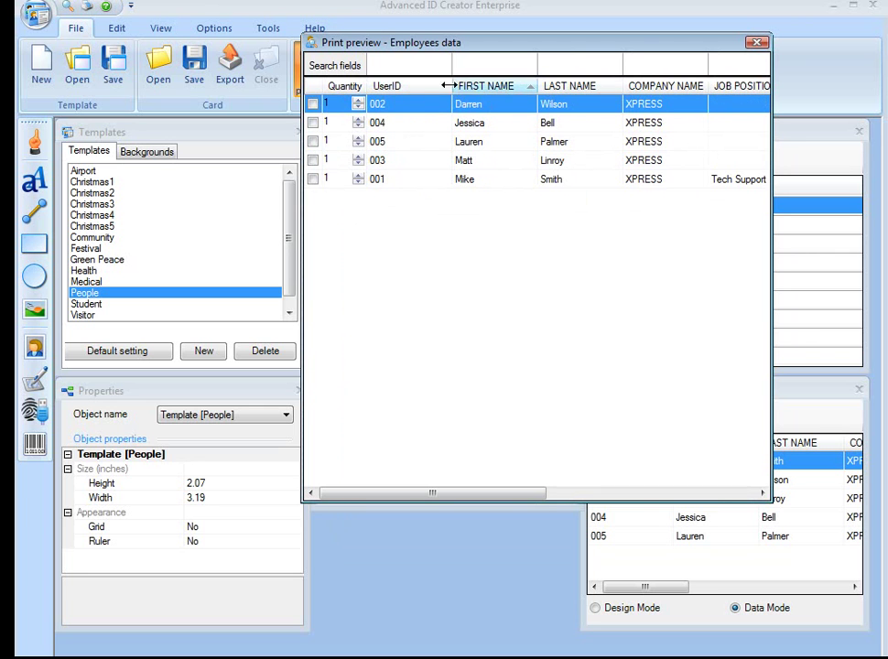
left_click(503, 89)
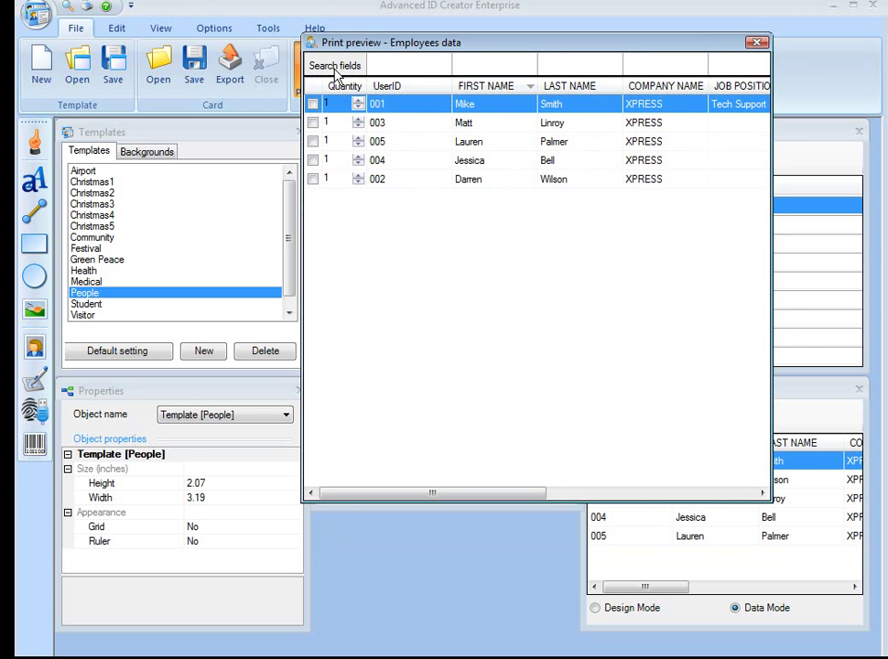
Step: Filter the employees by first name "m" and last name "s", and close the expanded list
left_click(470, 63)
type("m")
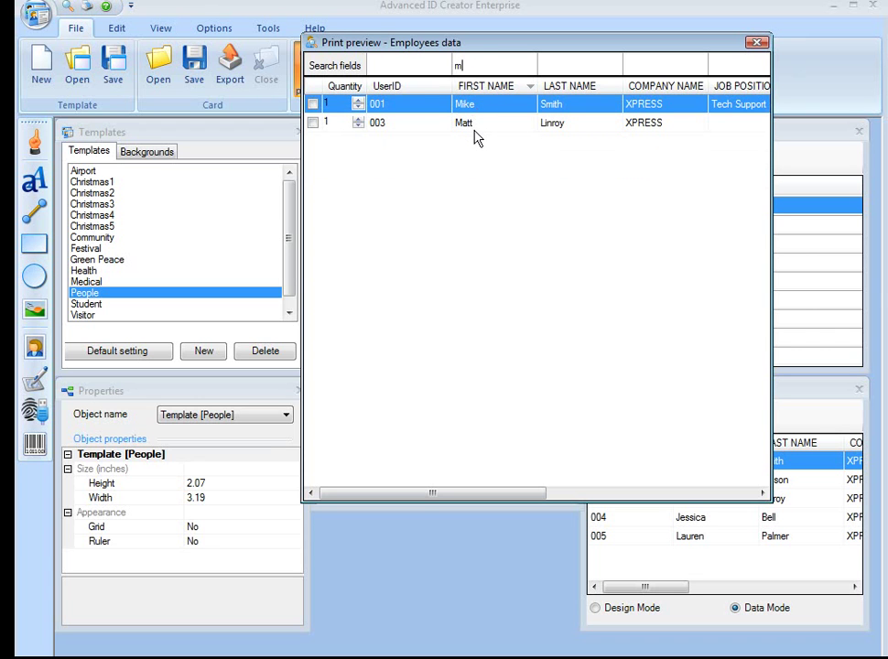
double_click(468, 65)
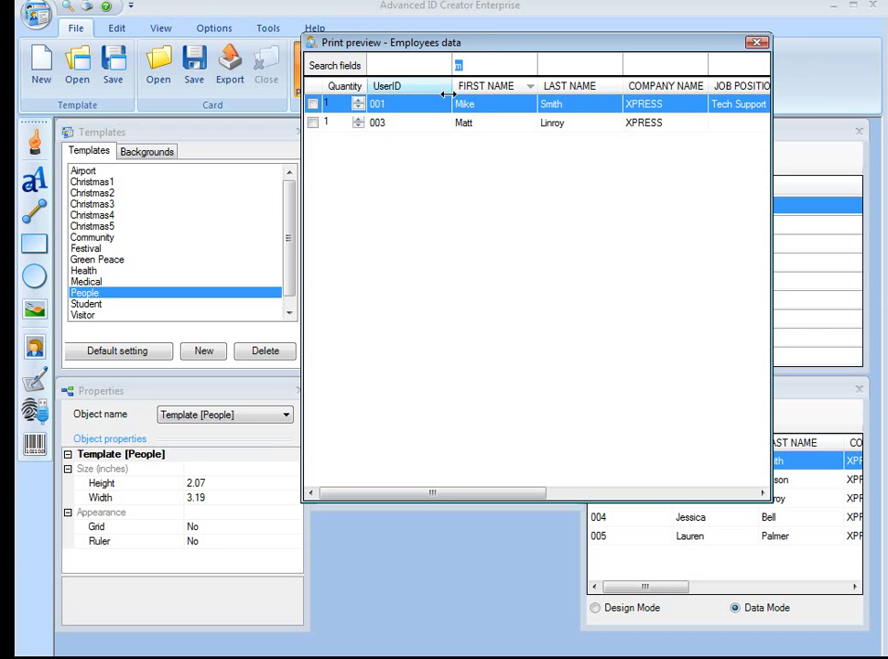
left_click(455, 85)
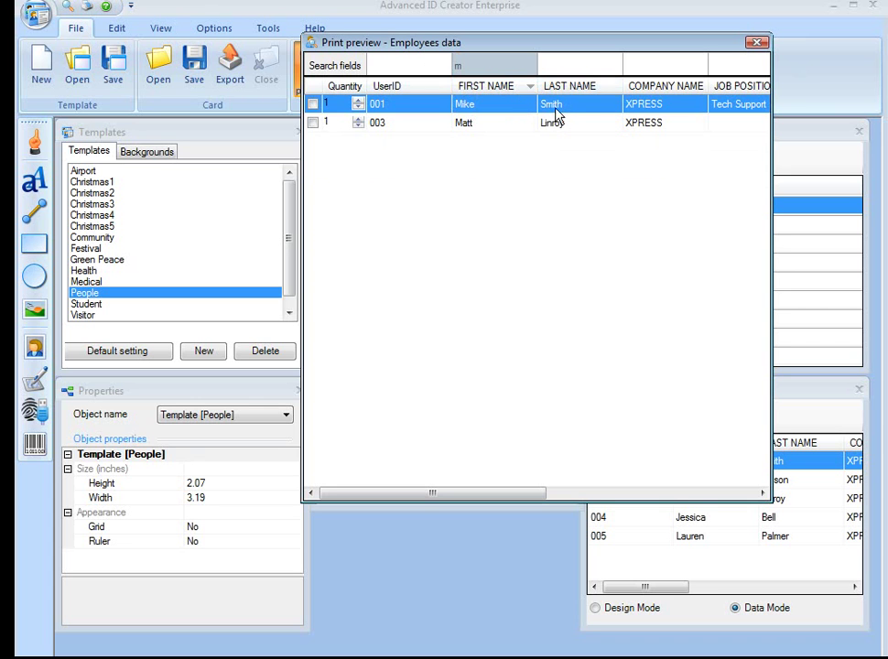
left_click(557, 65)
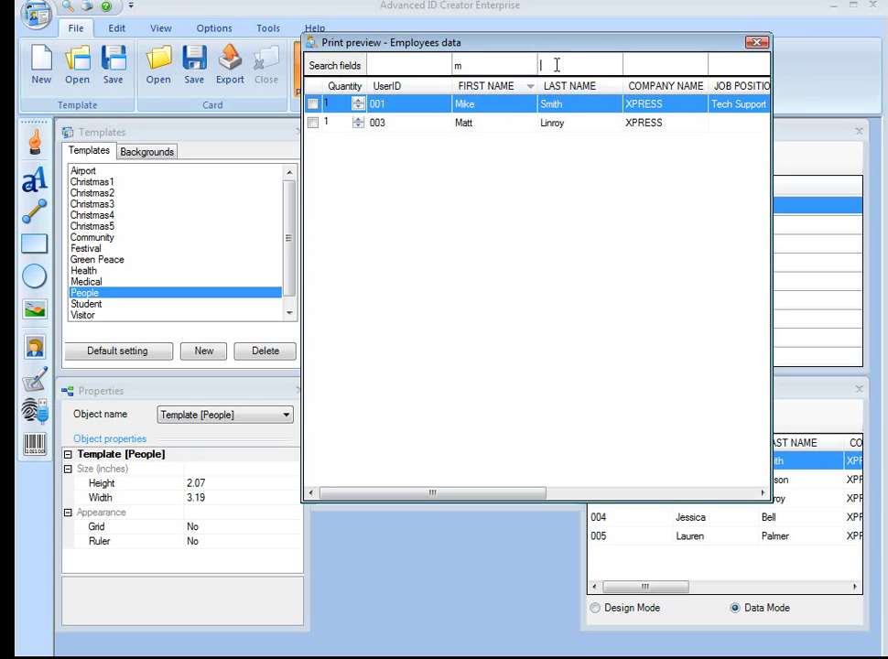
type("s")
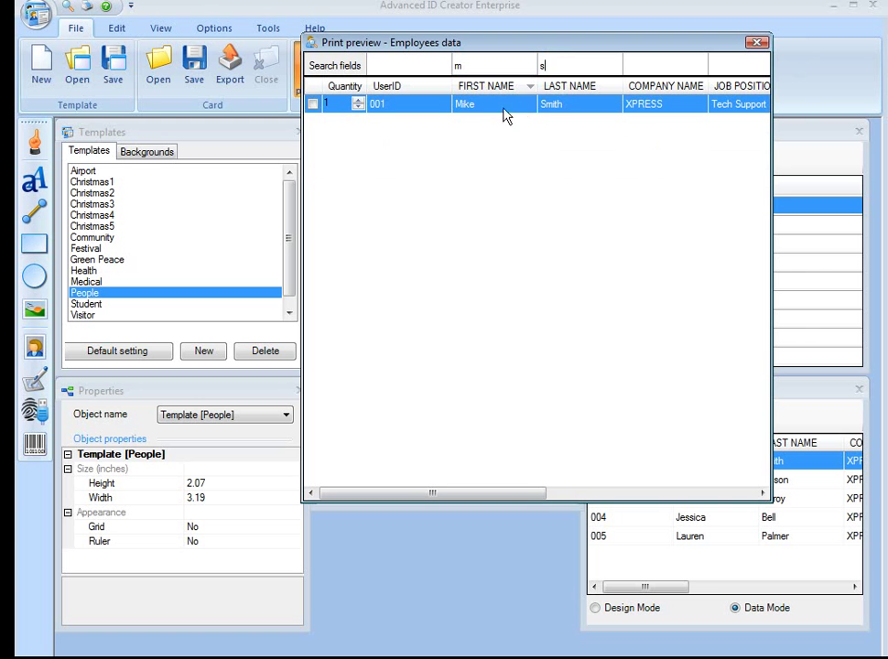
left_click(755, 43)
left_click_drag(473, 54, 494, 39)
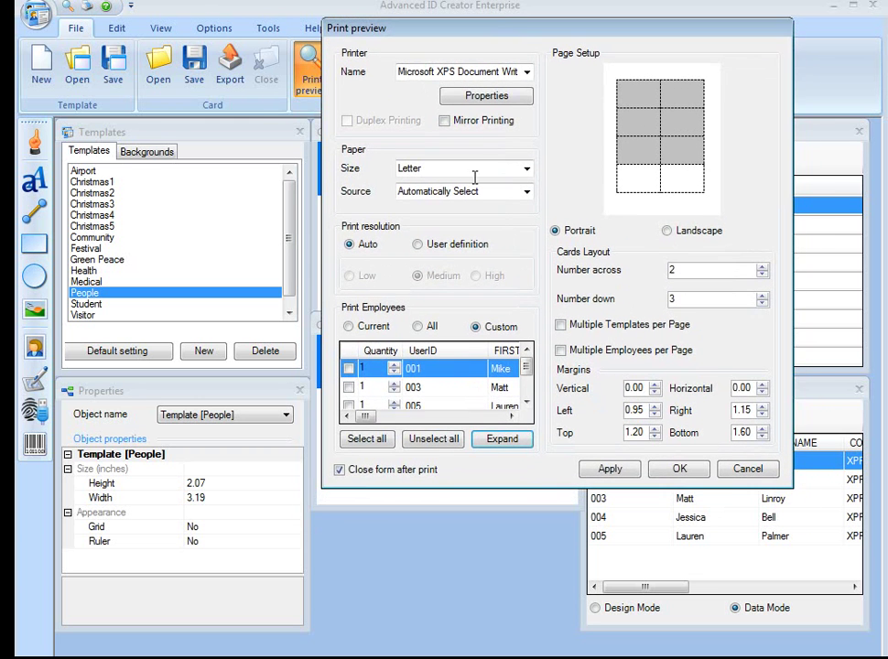
Step: Include all employees, enable Multiple Employees per Page, apply the settings, and generate the print preview
left_click(416, 327)
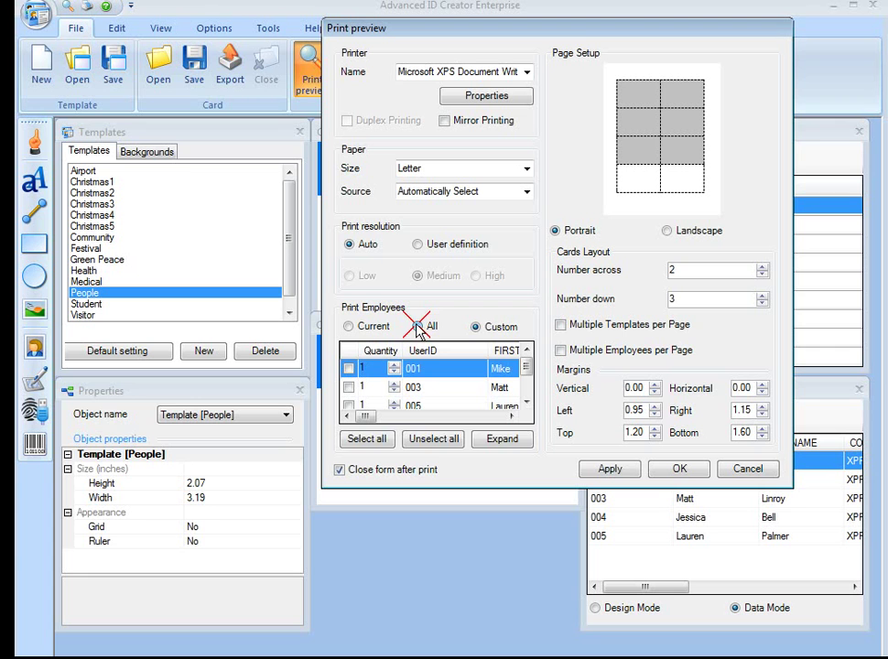
left_click(564, 317)
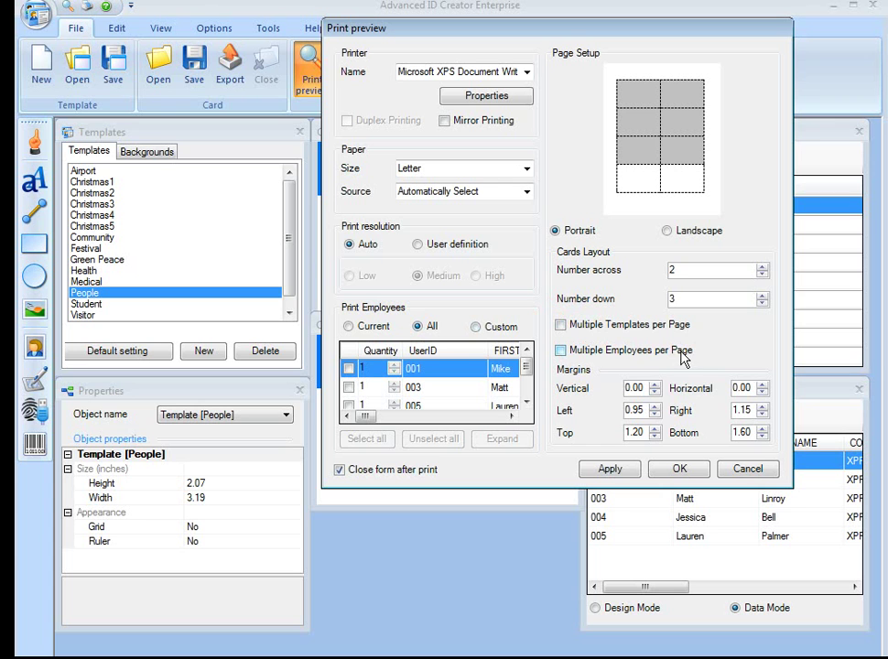
left_click(560, 351)
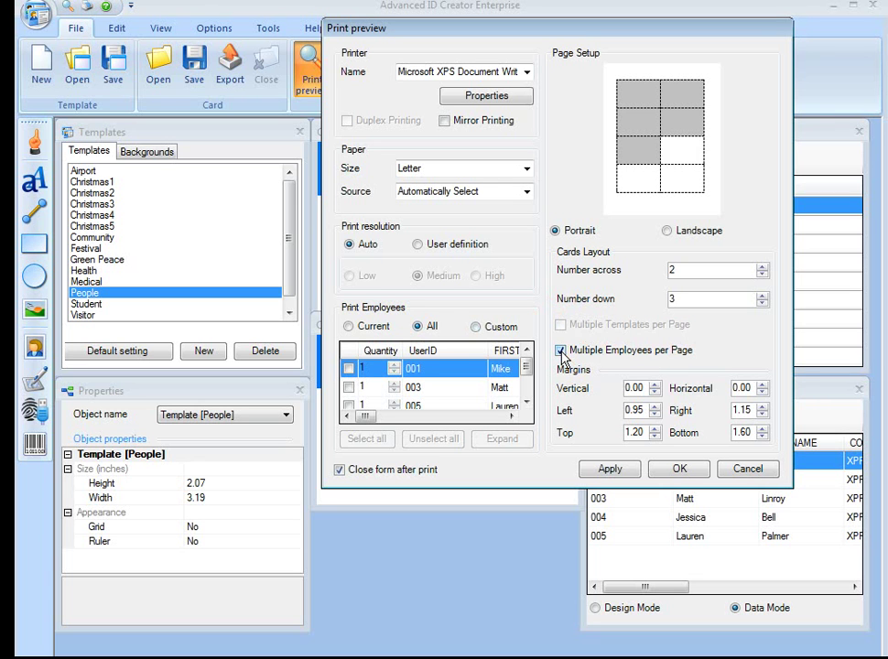
left_click(610, 471)
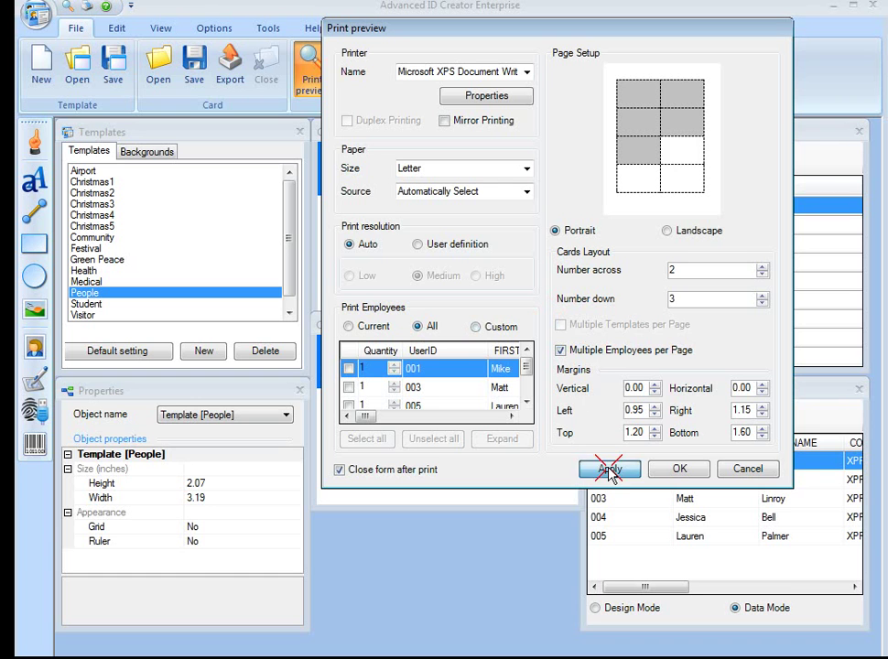
left_click(682, 468)
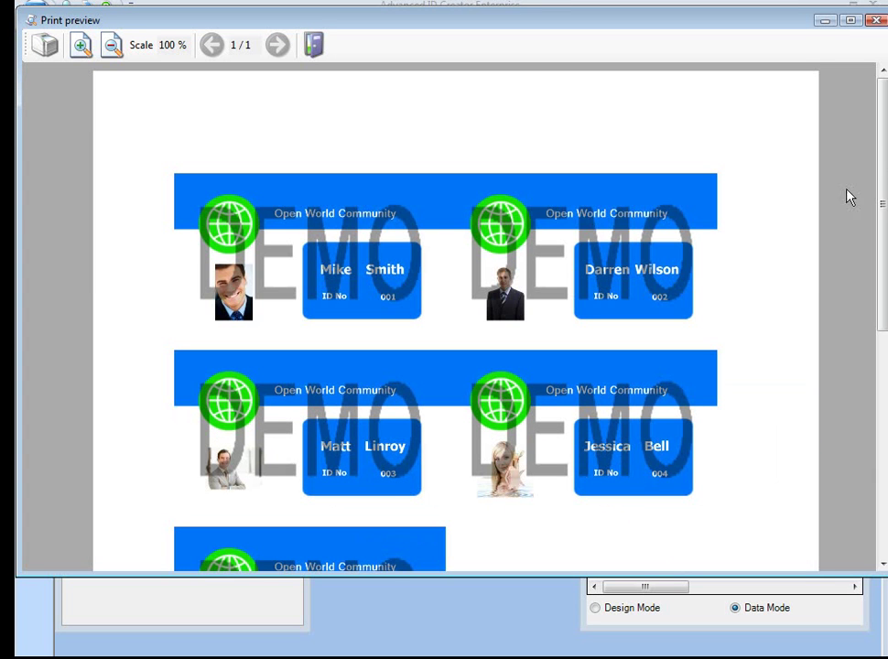
Step: Review the face-side and back-side card previews down the page, closing each one
left_click_drag(880, 125, 881, 188)
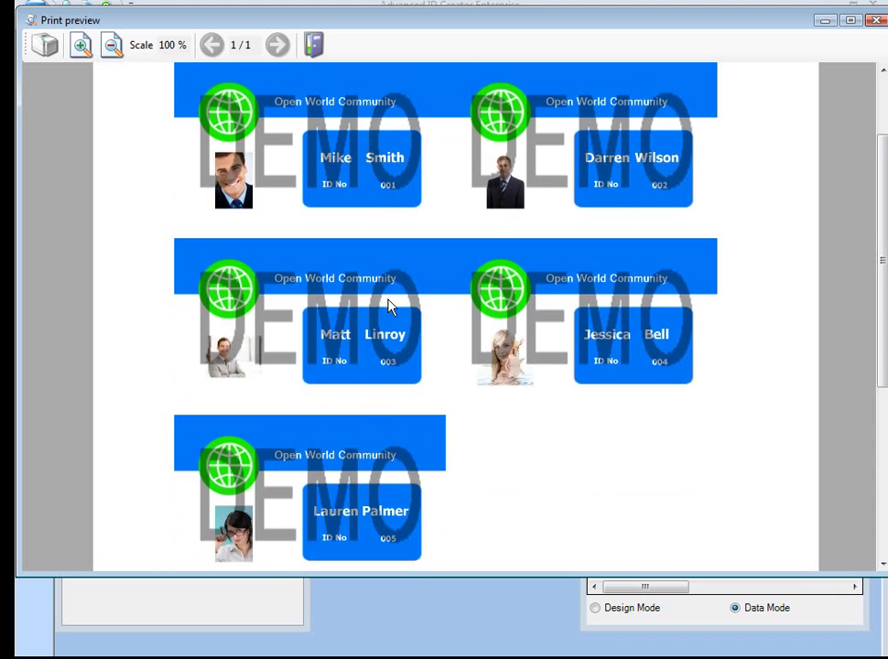
left_click(874, 20)
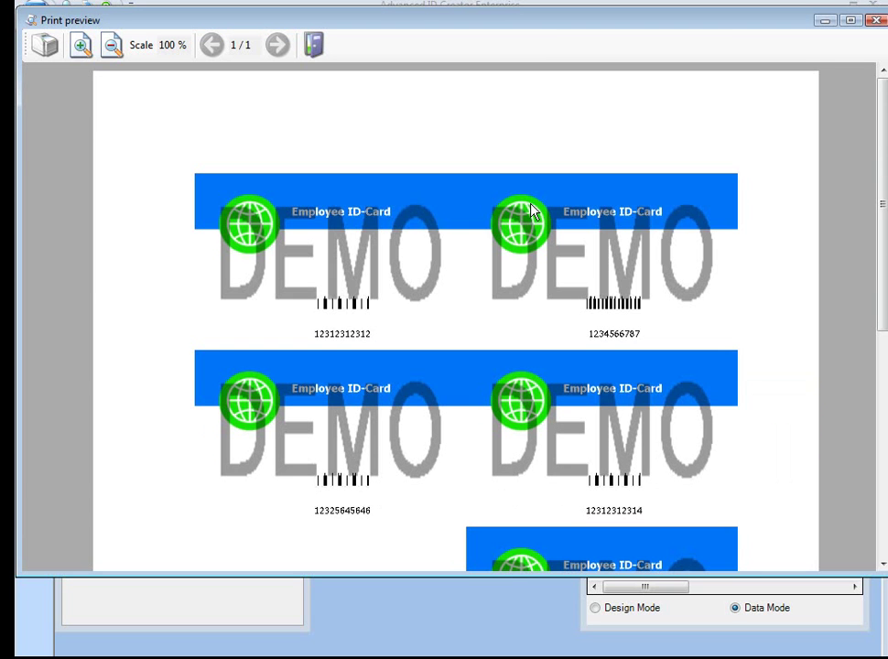
left_click_drag(882, 137, 881, 186)
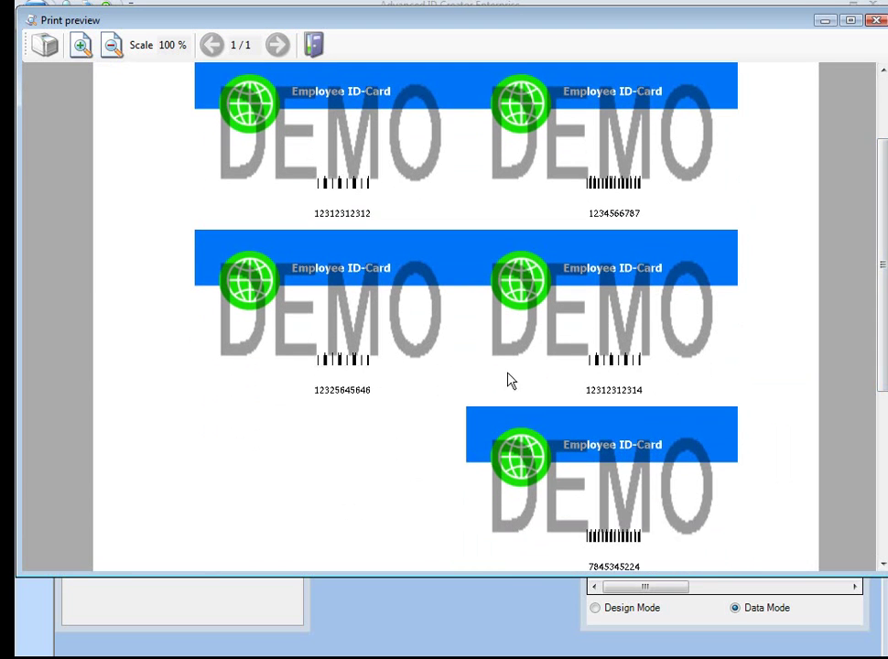
left_click(876, 20)
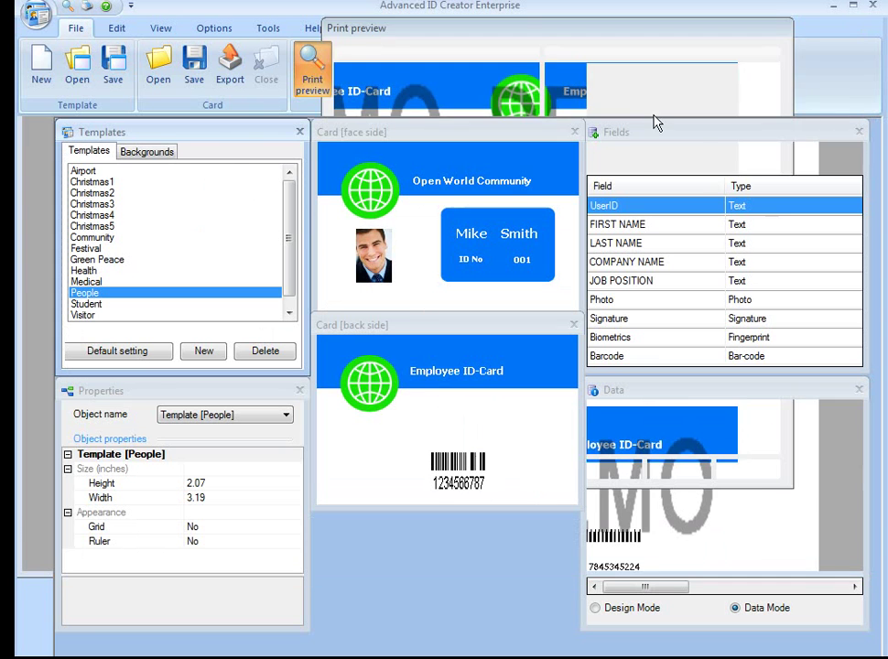
Step: Reopen the print preview settings, replace Multiple Employees per Page with Multiple Templates per Page, and proceed to choosing templates for printing
left_click(309, 88)
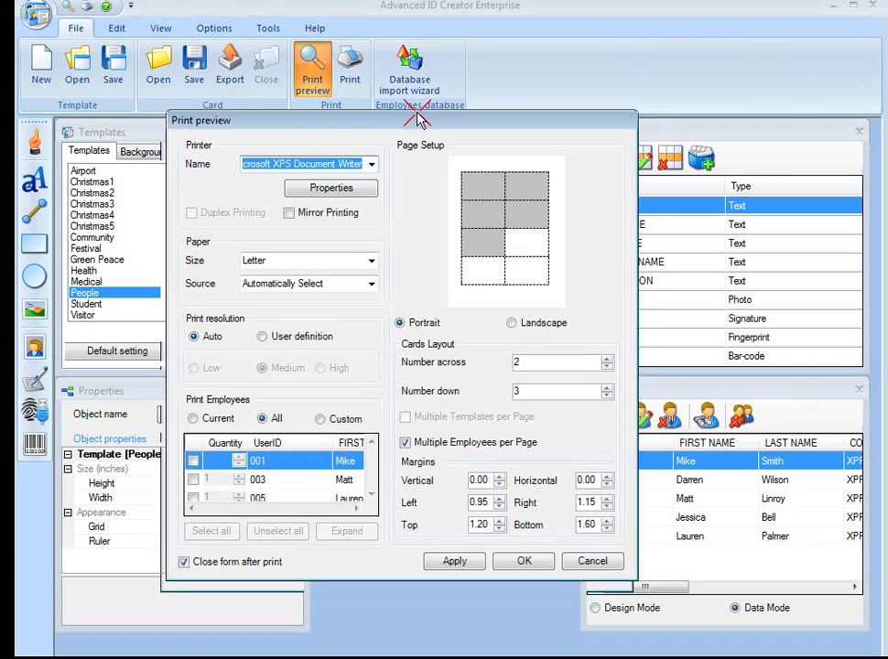
left_click_drag(420, 119, 441, 45)
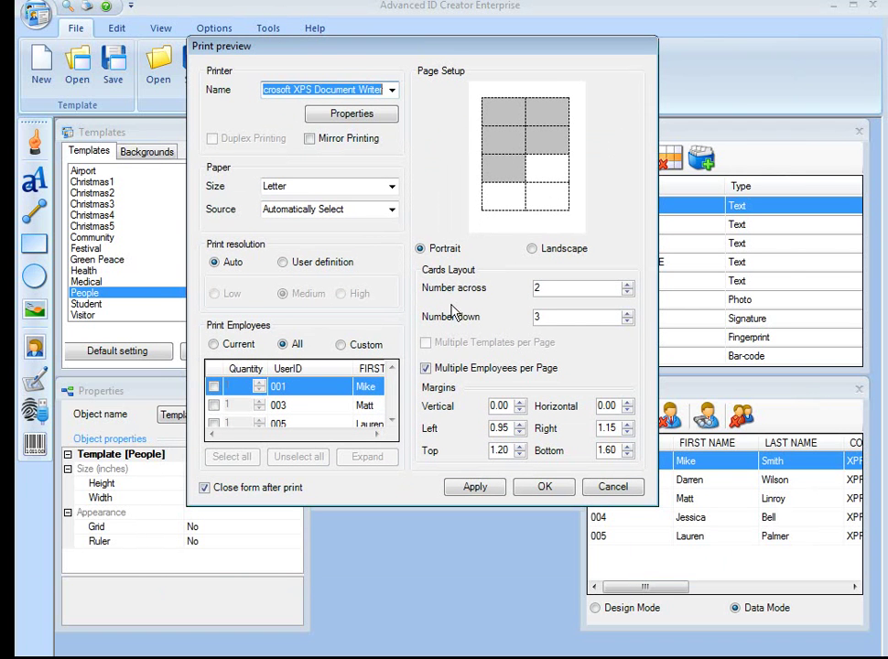
left_click(425, 369)
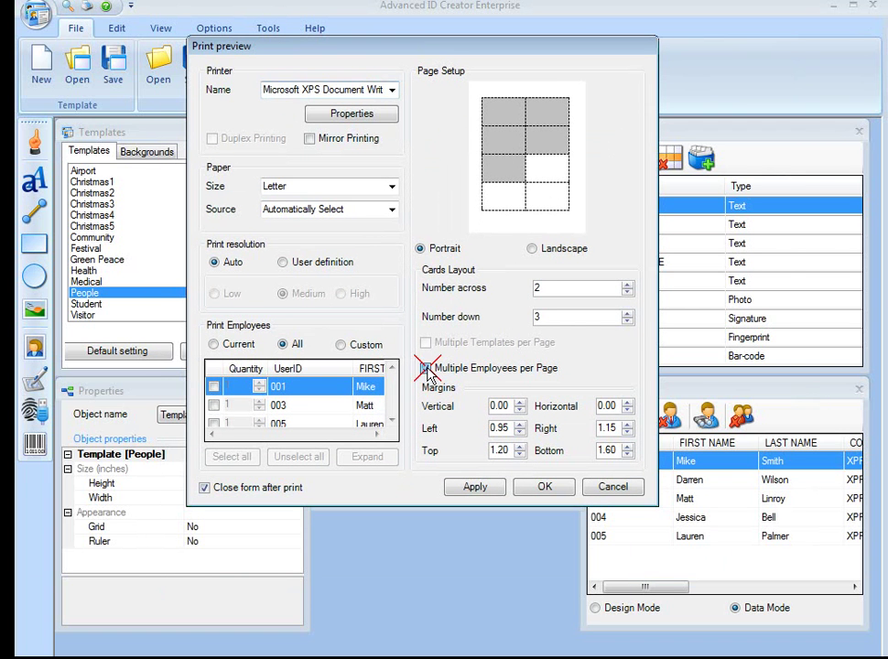
left_click(425, 343)
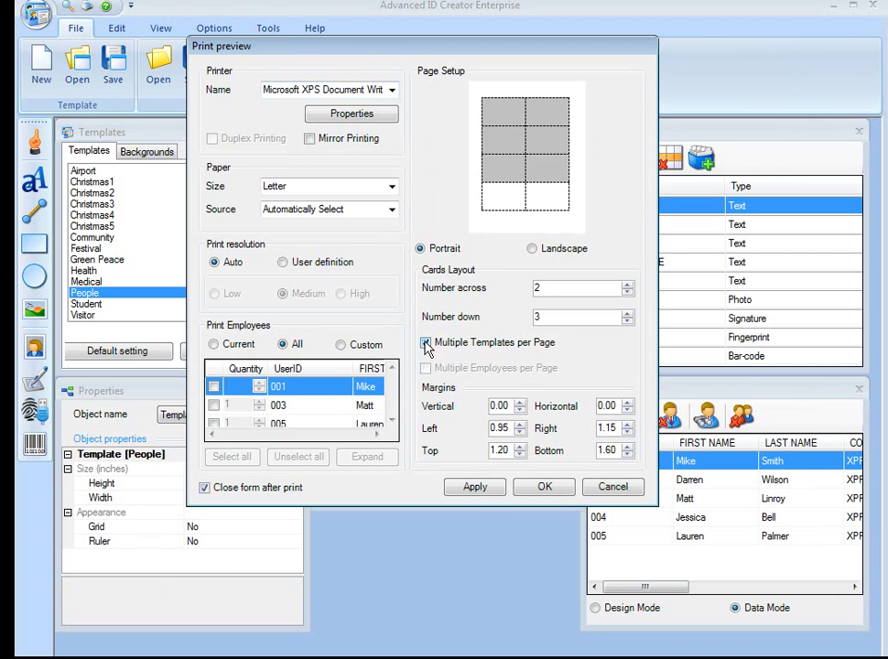
left_click(482, 490)
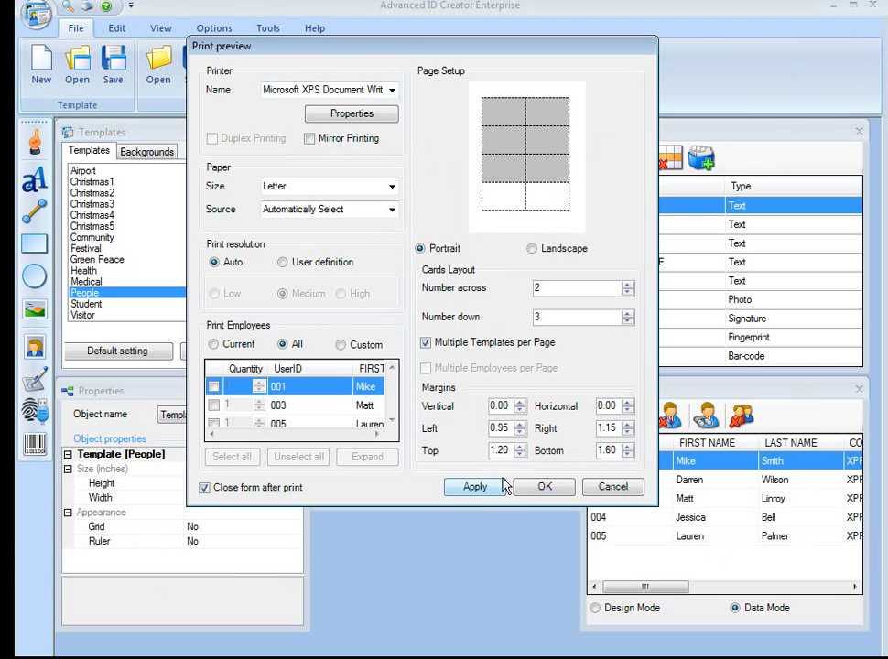
left_click(545, 488)
left_click(492, 220)
left_click_drag(492, 219, 409, 89)
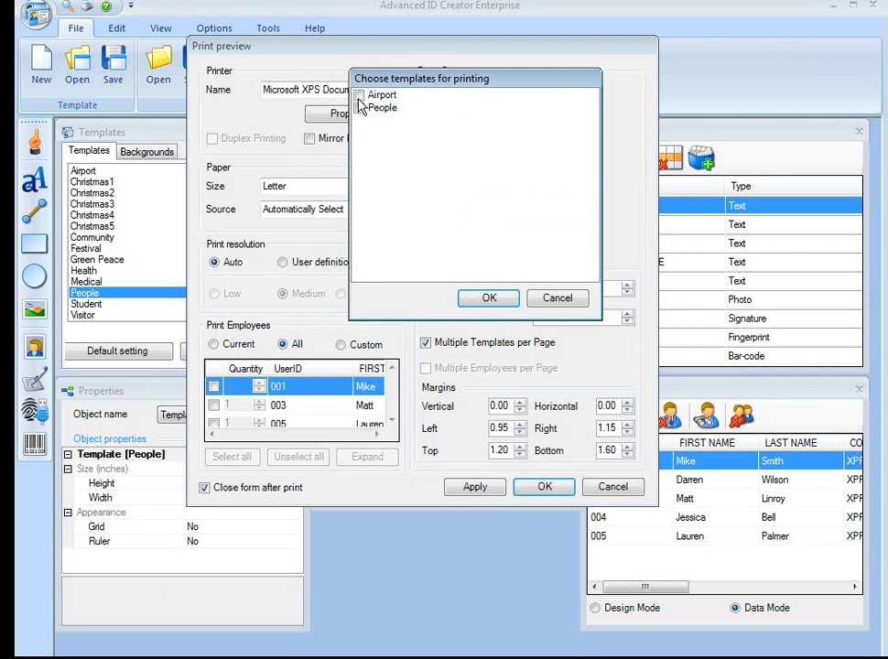
Step: Choose the Airport and People templates for printing and confirm the selection to generate the preview
left_click_drag(407, 79, 375, 103)
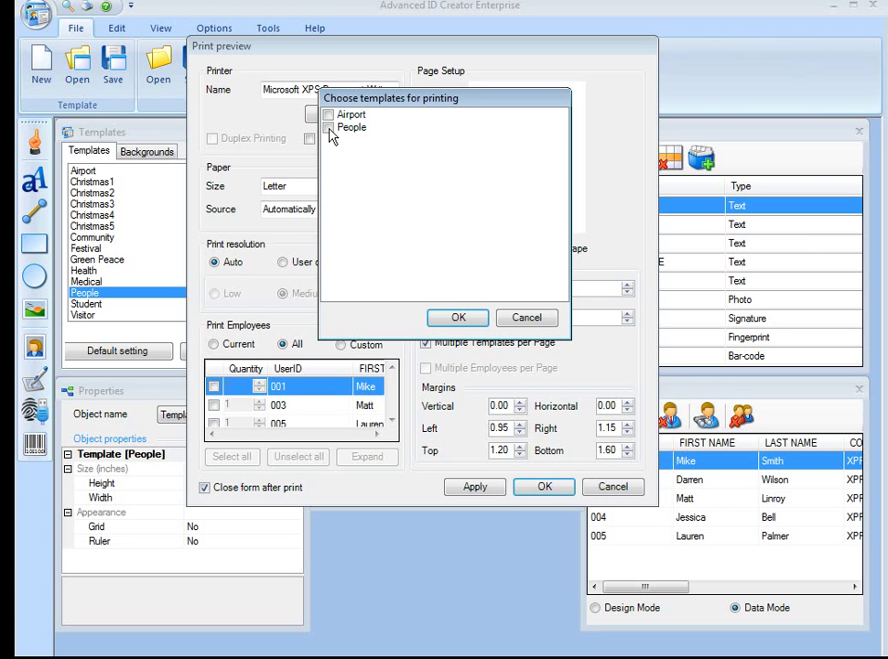
left_click_drag(369, 100, 389, 86)
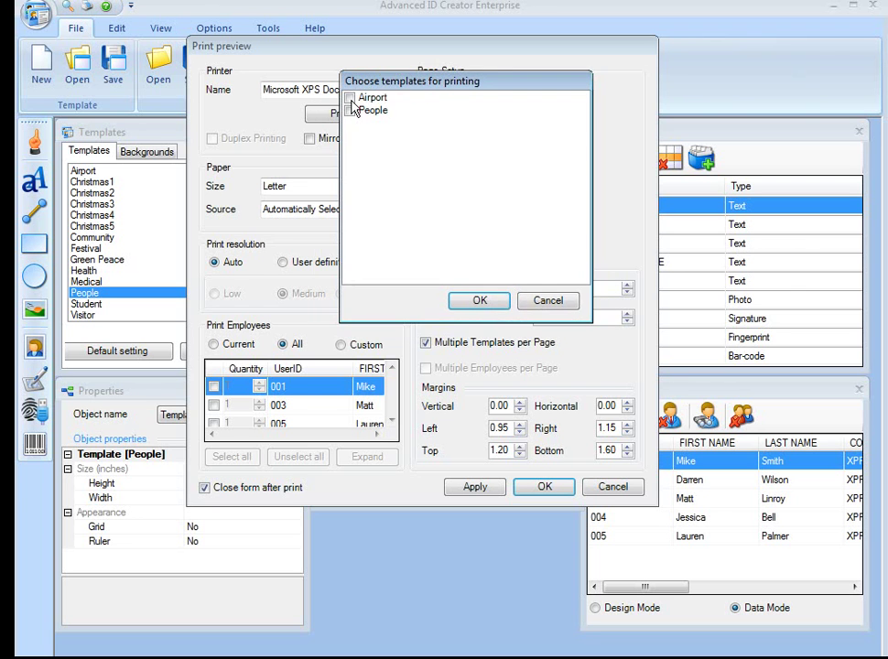
left_click(351, 103)
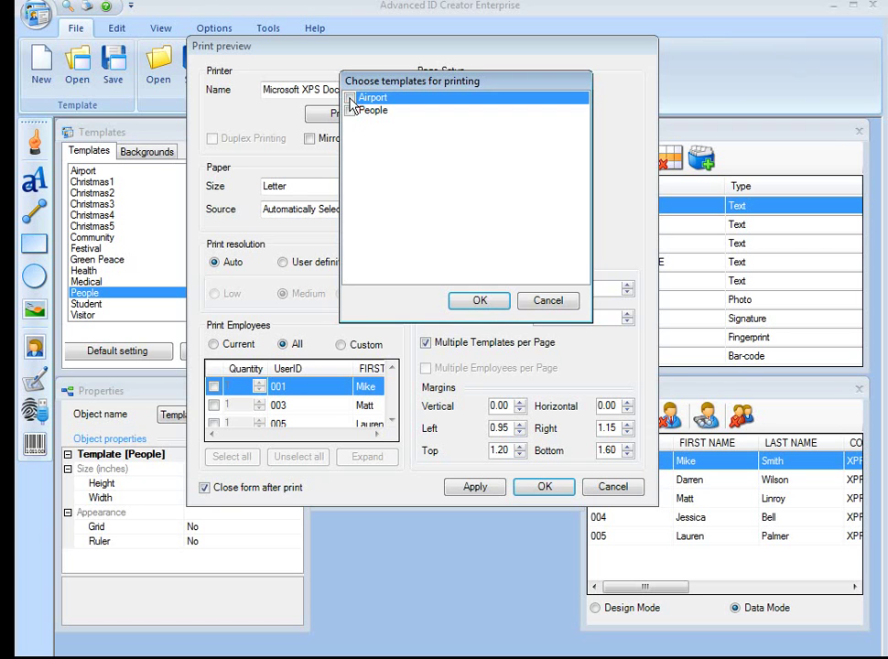
left_click(349, 98)
left_click(351, 111)
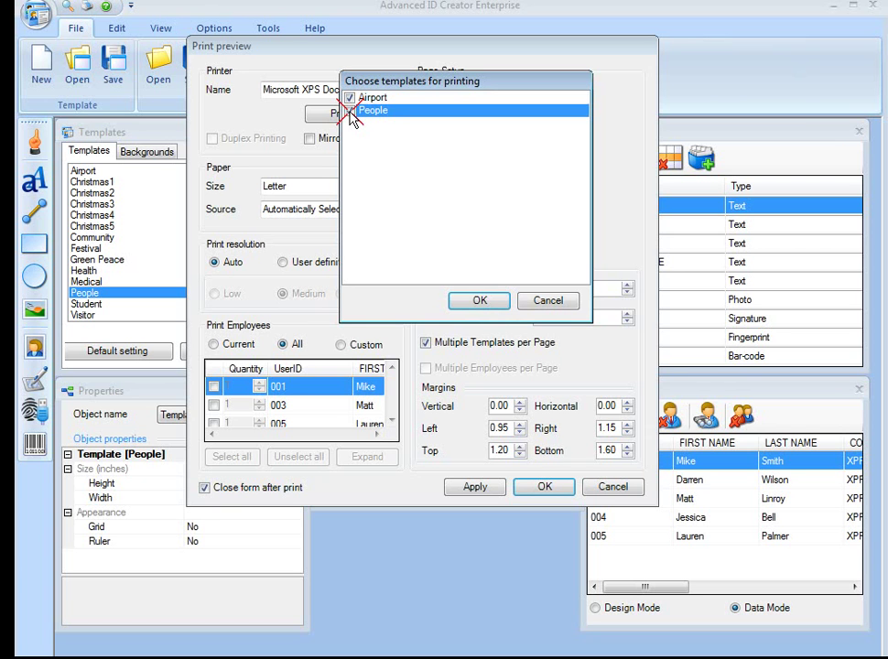
left_click(484, 304)
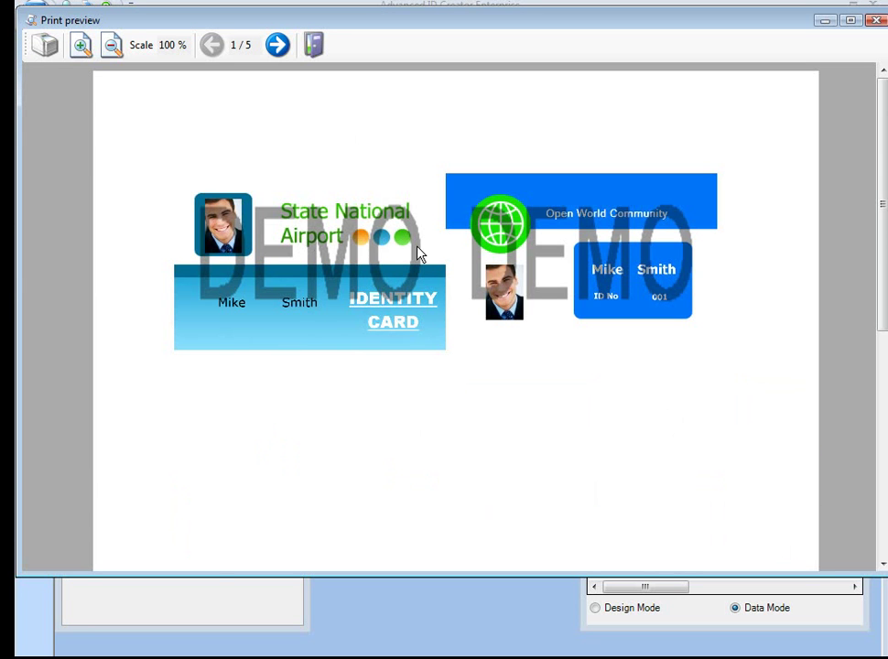
Step: Review the first three face-side preview pages and the first back-side page, closing each preview window
left_click(276, 50)
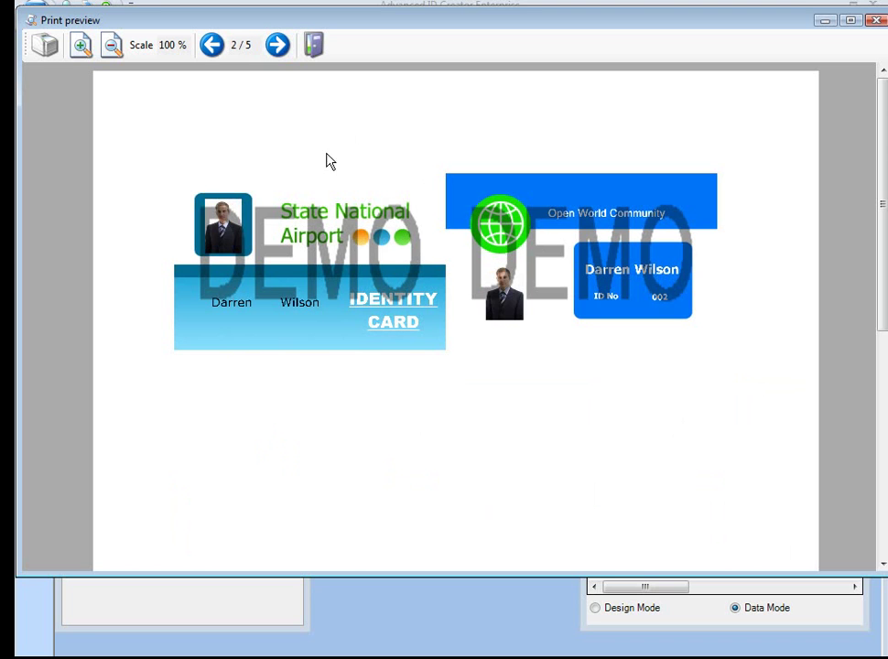
left_click(277, 46)
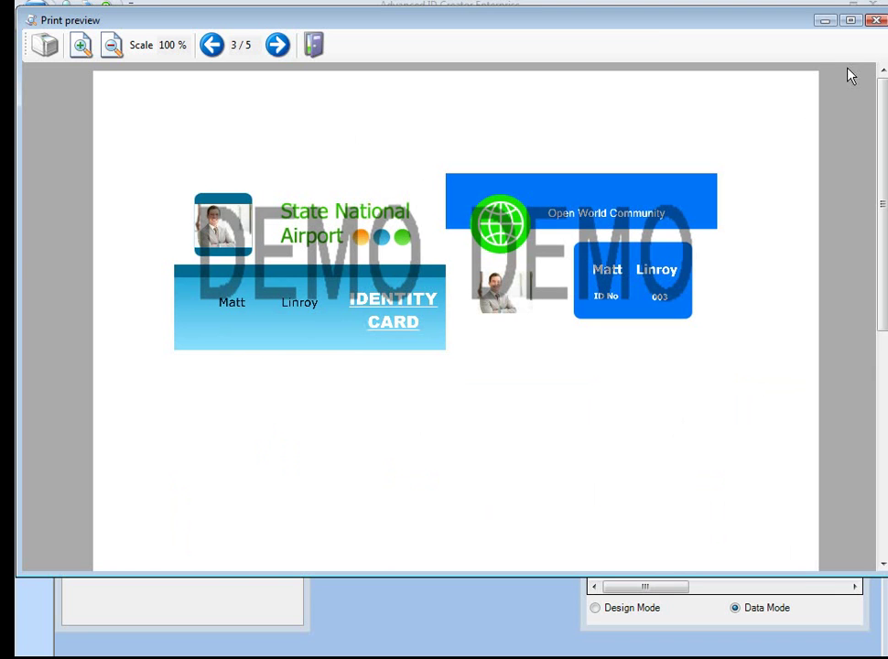
left_click(873, 19)
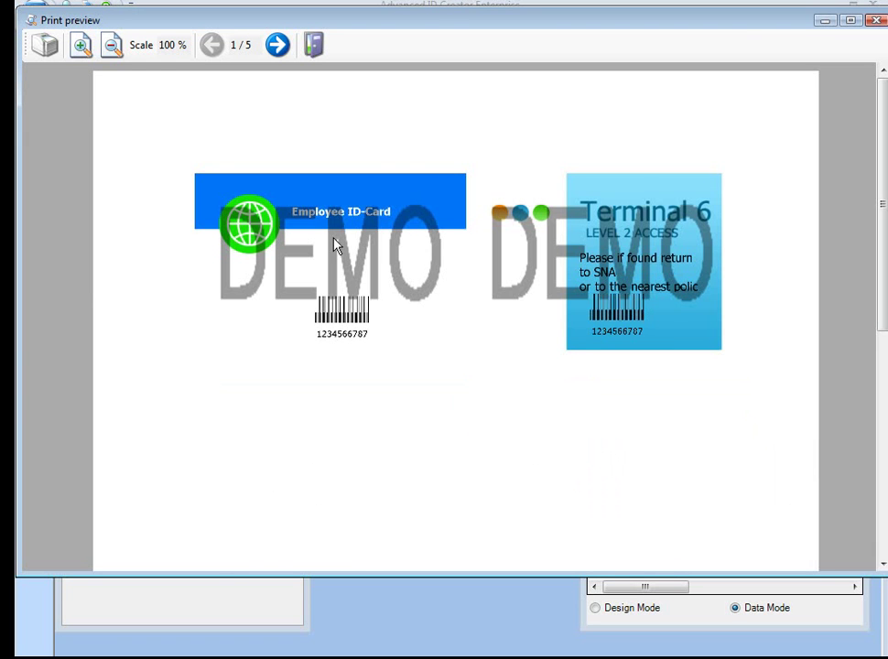
scroll(870, 137, "down", 3)
scroll(870, 138, "up", 3)
left_click(876, 21)
Step: Reopen the print preview settings and examine the available printers, paper sizes and paper sources, keeping the current choices
left_click(311, 73)
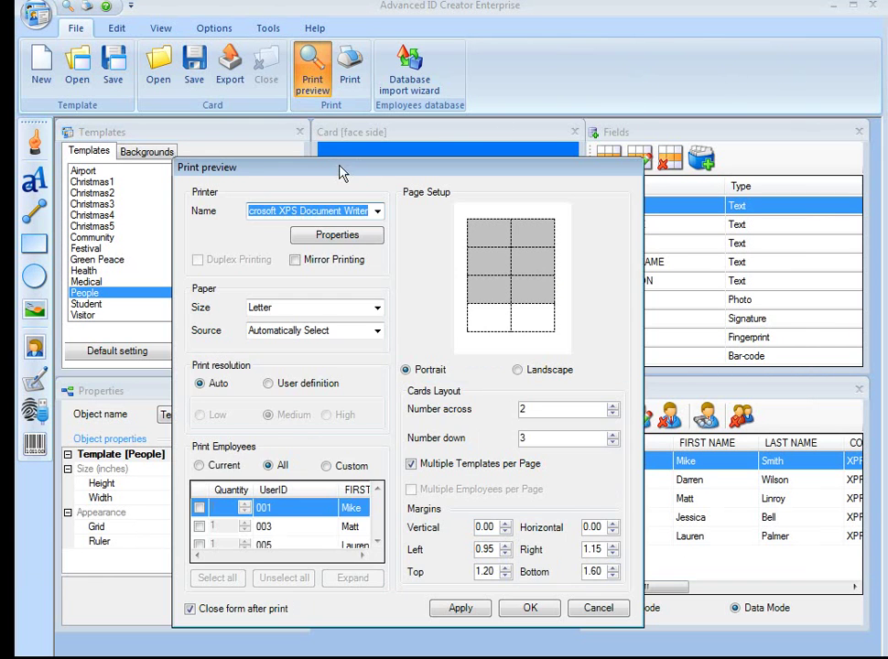
left_click_drag(357, 171, 385, 57)
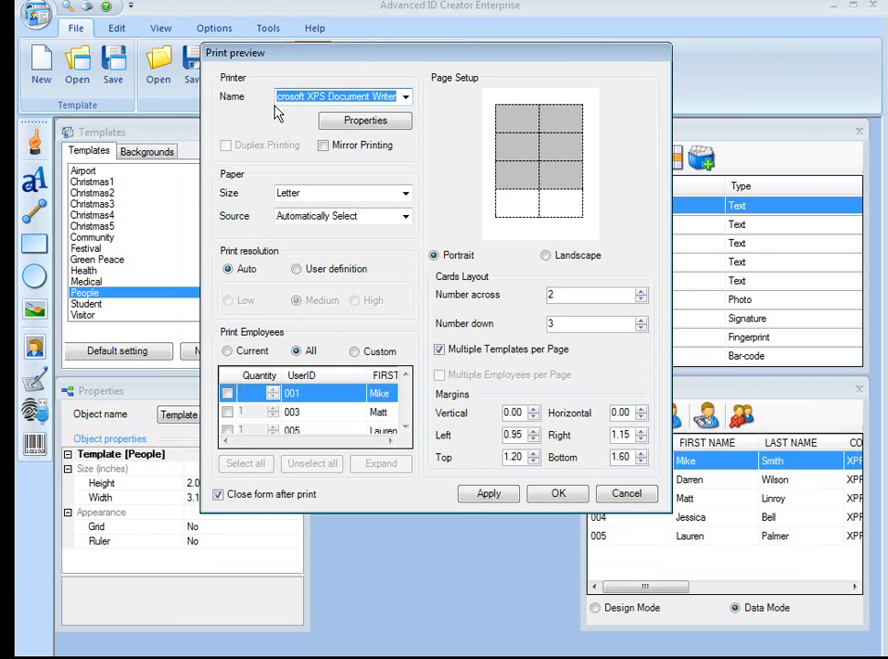
left_click(406, 97)
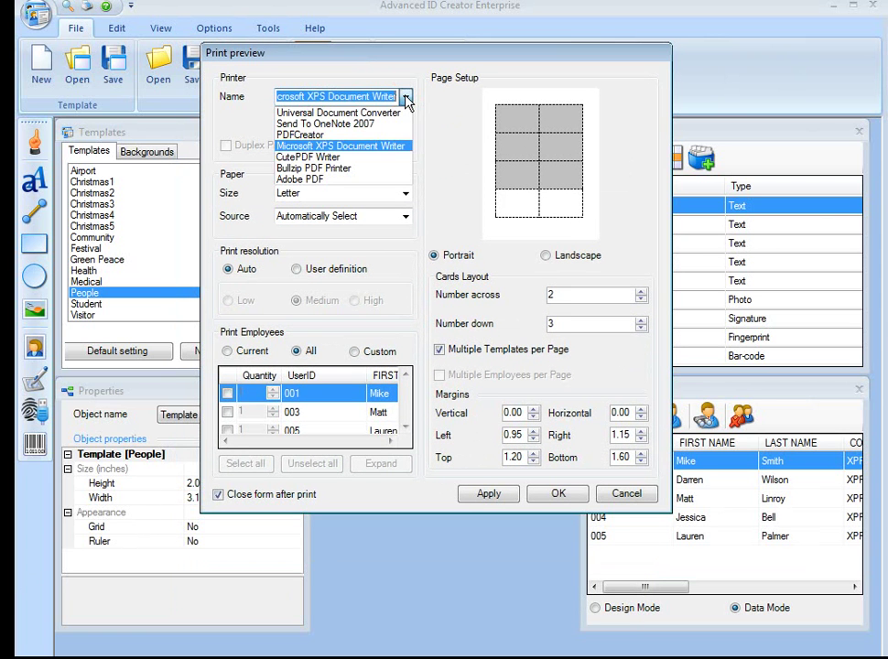
left_click(405, 98)
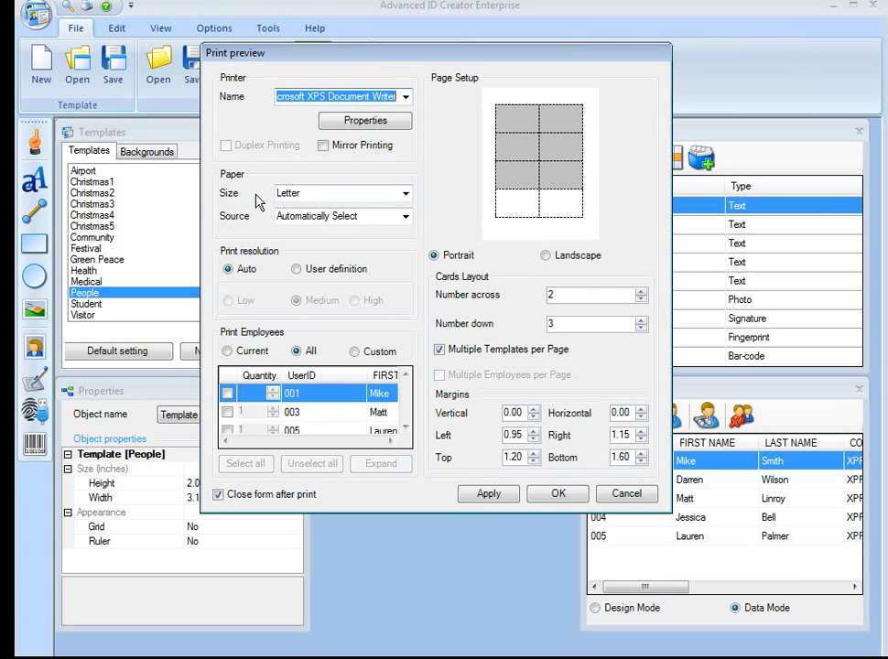
left_click(405, 193)
left_click(408, 200)
left_click(406, 218)
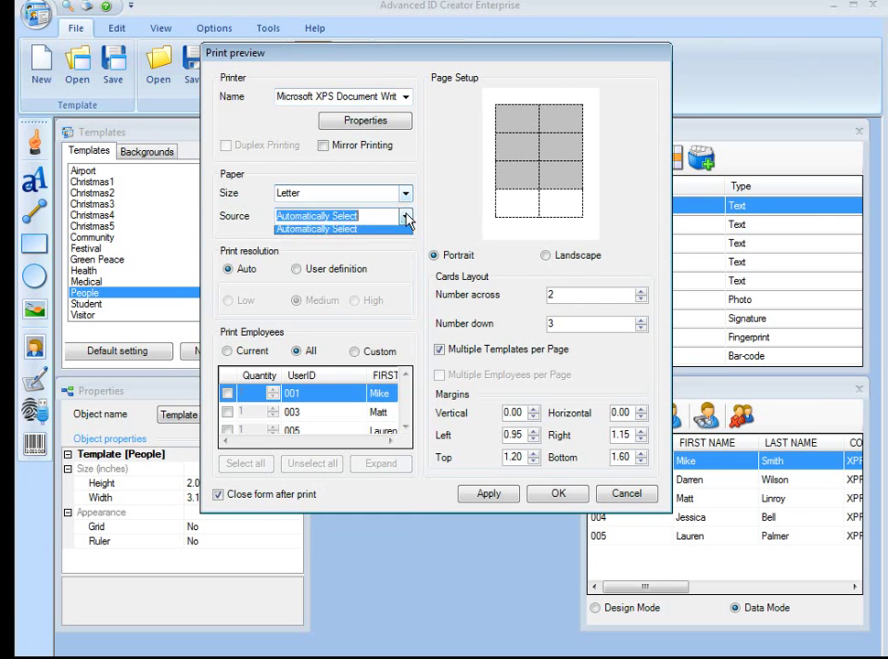
left_click(406, 219)
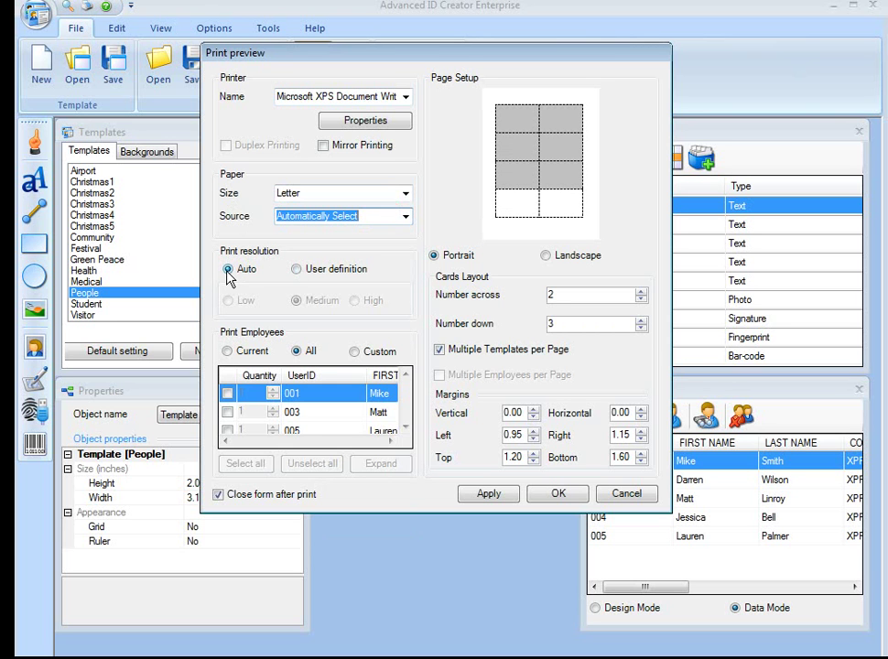
Step: Try a user-defined print resolution of High and restore the resolution to Auto
left_click(297, 272)
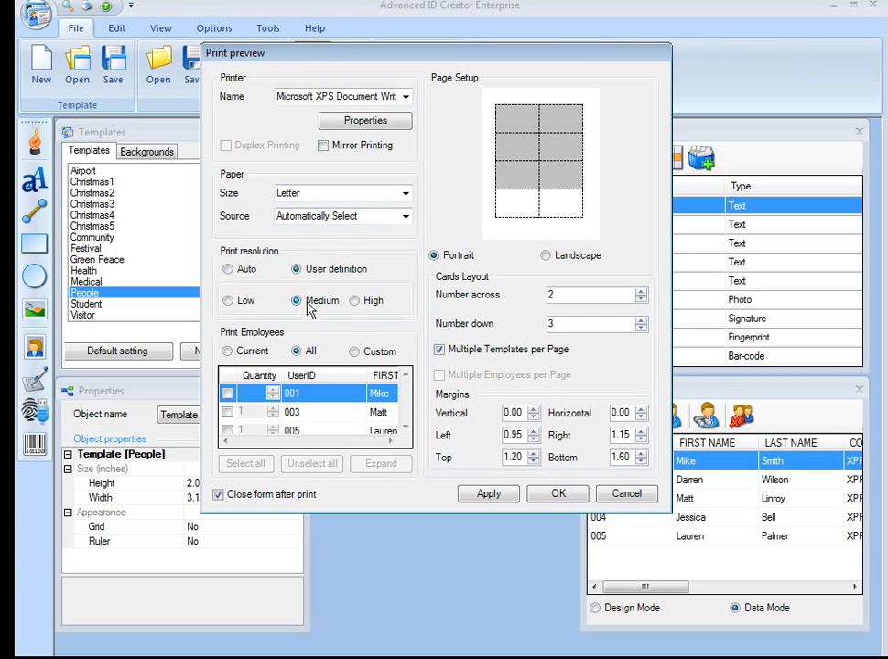
left_click(356, 302)
left_click(230, 270)
Step: Try adjusting the card counts, restore 2 across and 3 down, and disable Multiple Templates per Page
left_click_drag(423, 56, 422, 10)
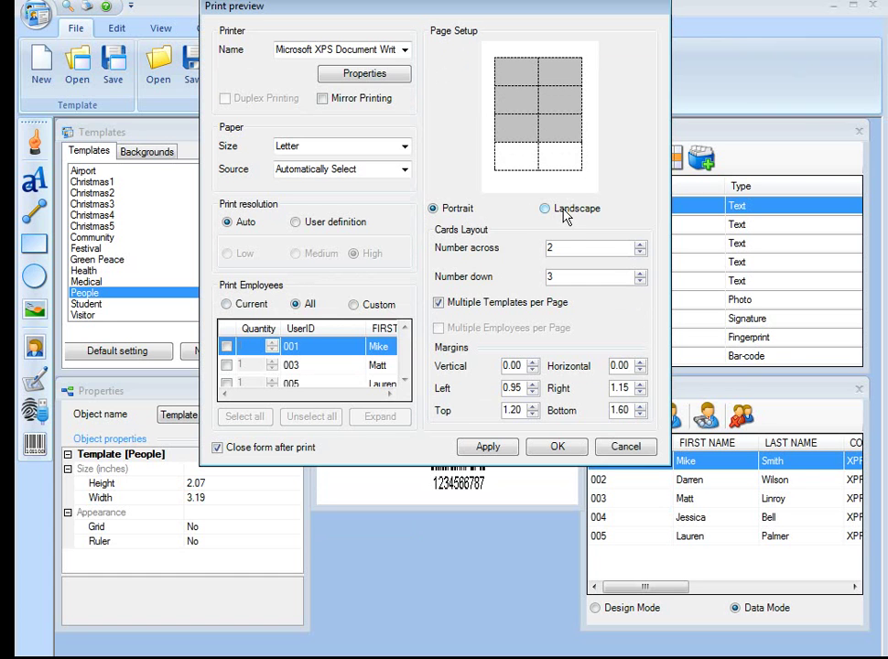
left_click(640, 245)
left_click(640, 252)
left_click(639, 283)
left_click(640, 273)
left_click(439, 303)
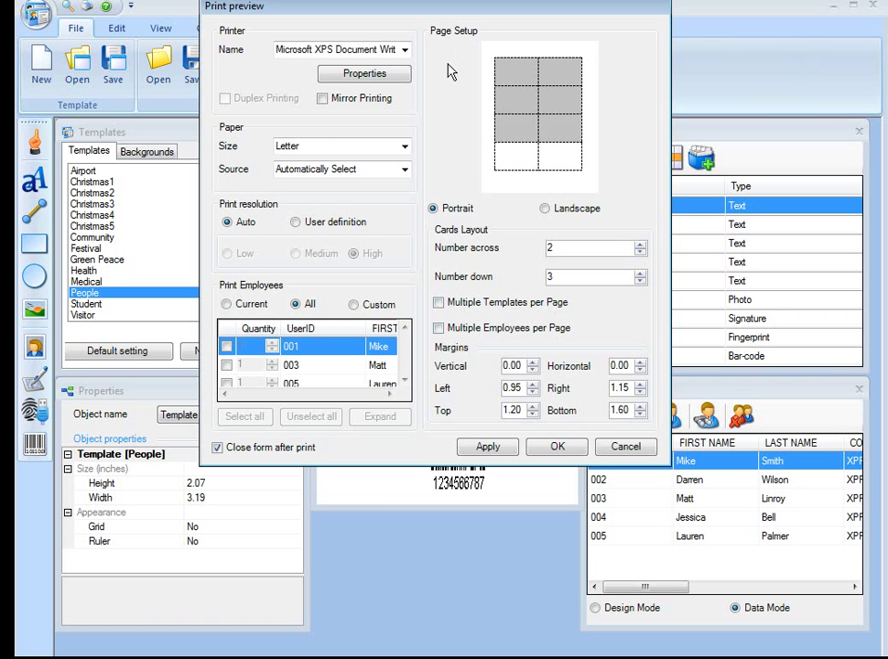
left_click_drag(463, 15, 458, 50)
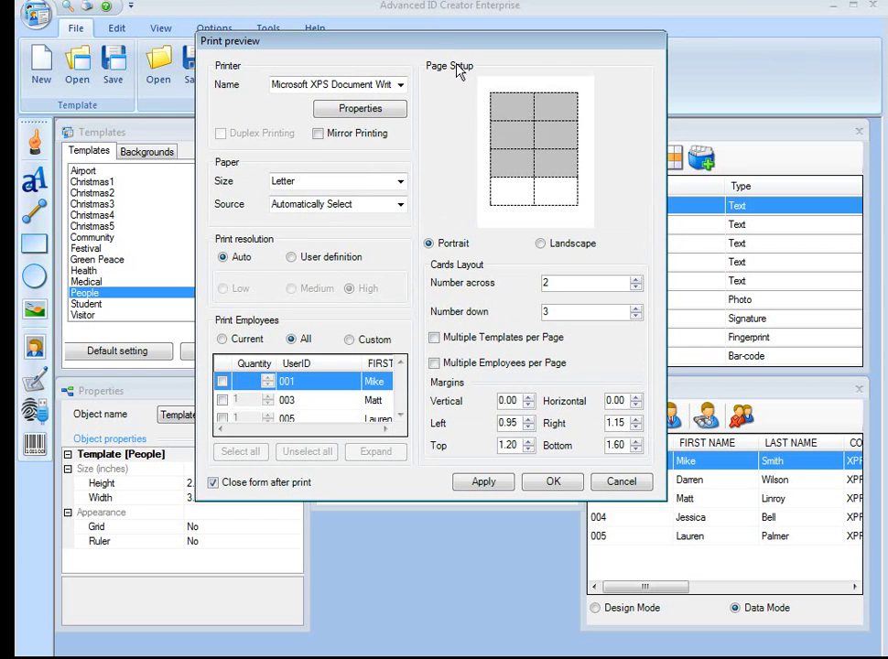